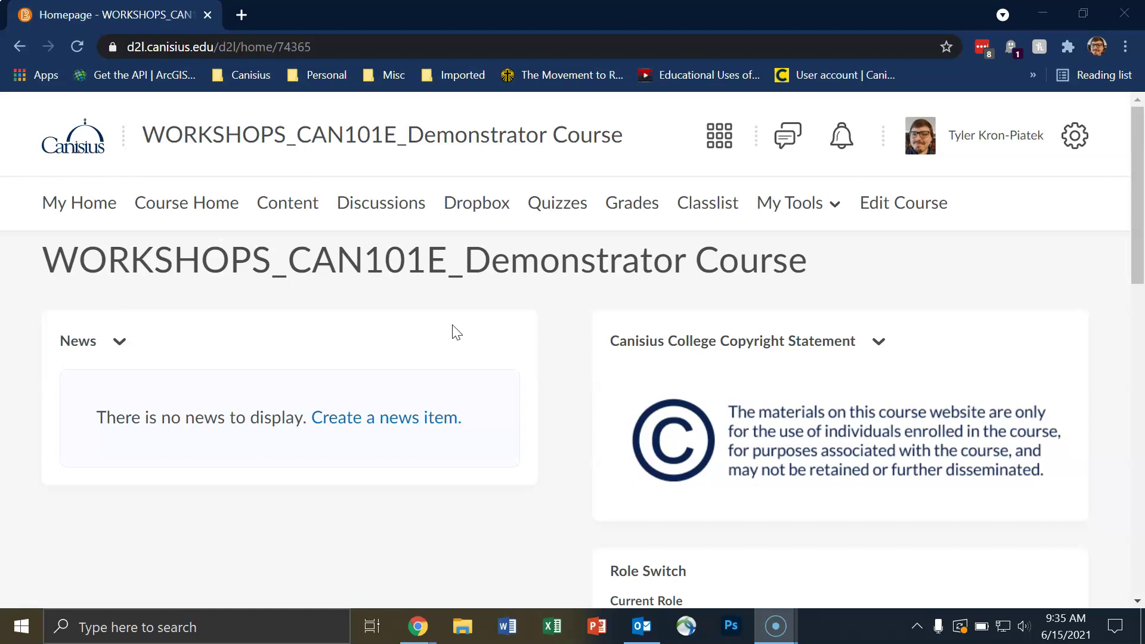
- Go to the course's Dropbox folders and start creating a new folder
{"action": "left_click", "coordinate": [469, 207]}
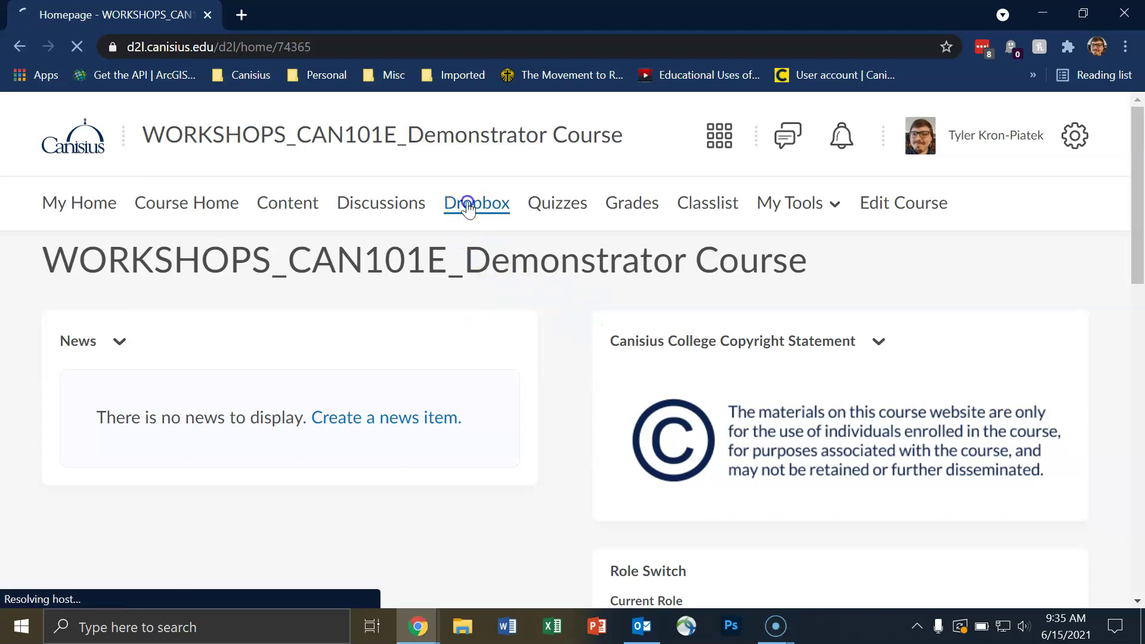
{"action": "scroll", "coordinate": [630, 355], "scroll_direction": "down", "scroll_amount": 2}
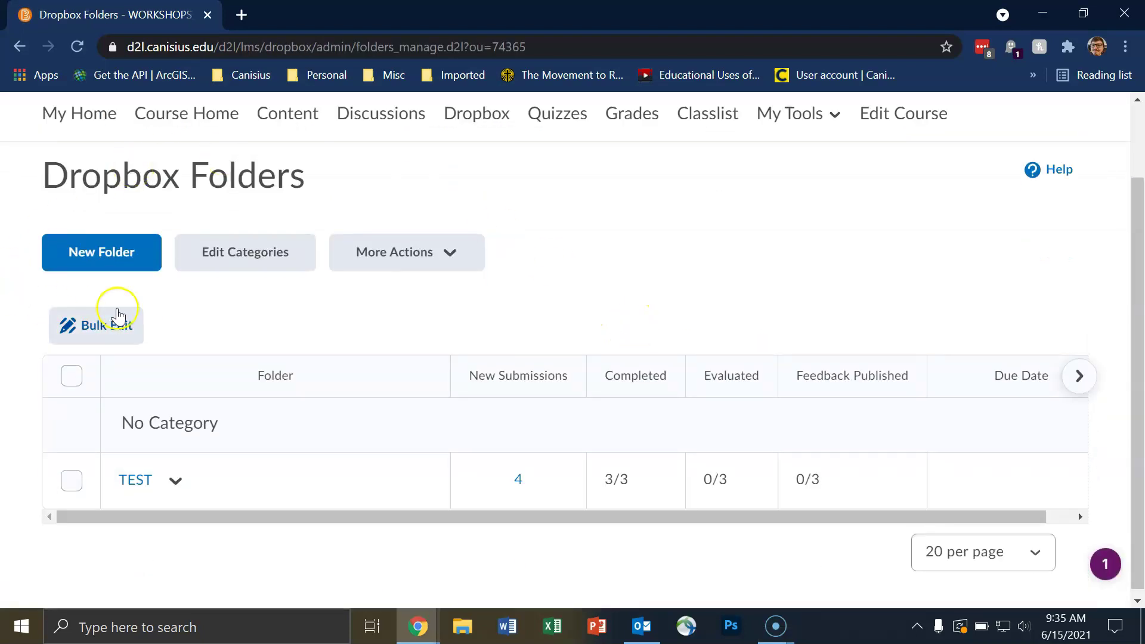
{"action": "left_click", "coordinate": [120, 251]}
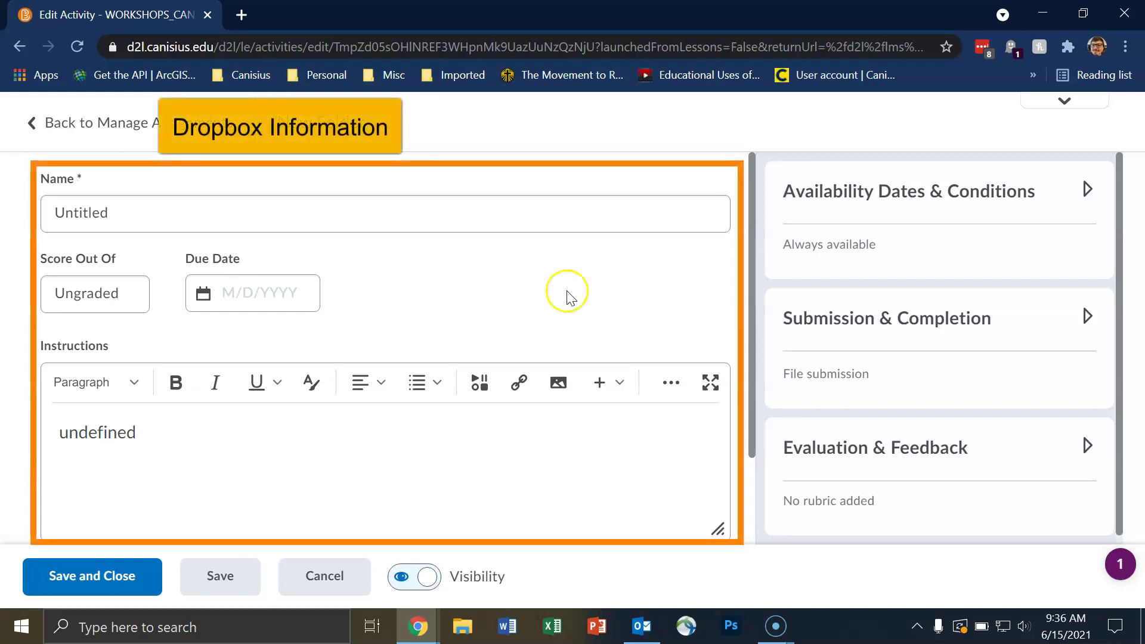
- Name the new dropbox folder "Demo Dropbox 01"
{"action": "left_click", "coordinate": [412, 224]}
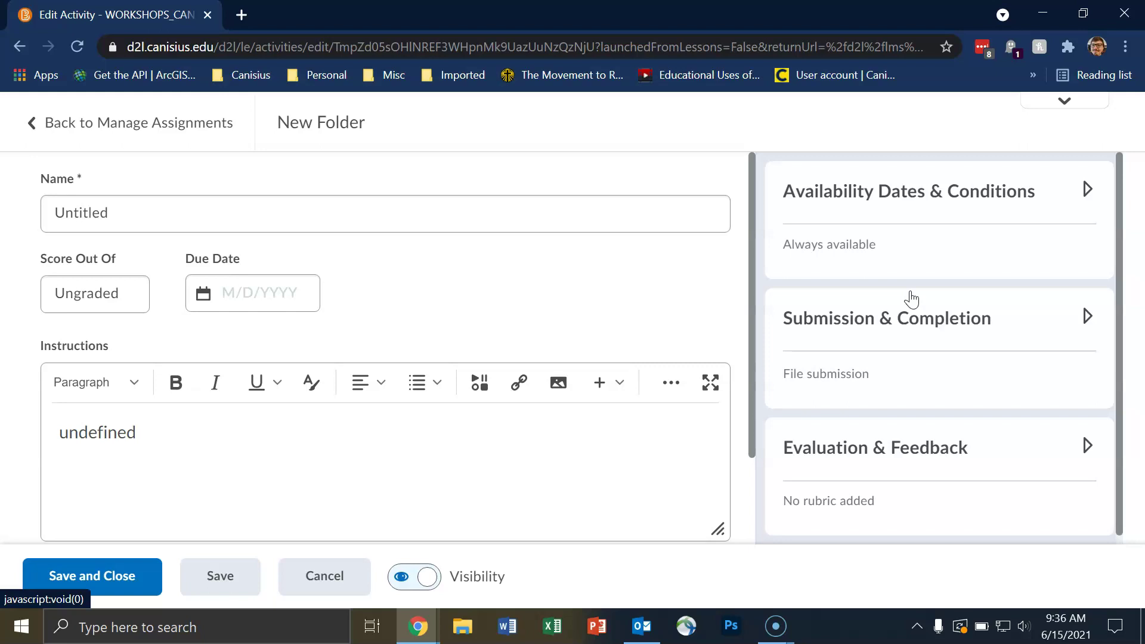
{"action": "left_click", "coordinate": [519, 223]}
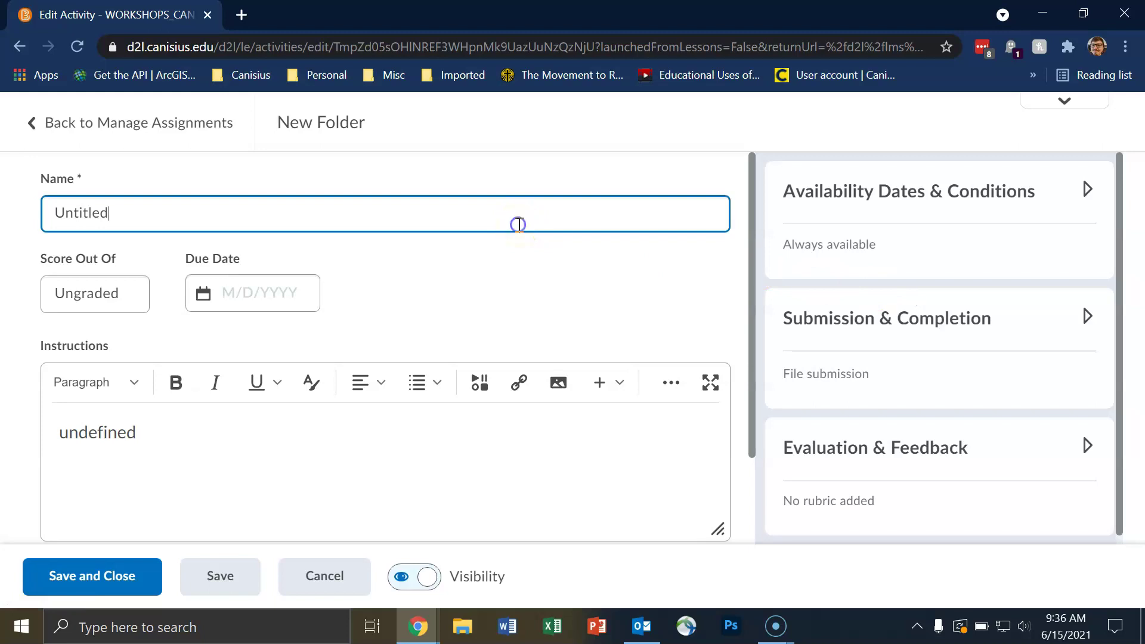
{"action": "key", "text": "BackSpace"}
{"action": "key", "text": "BackSpace"}
{"action": "key", "text": "BackSpace"}
{"action": "key", "text": "BackSpace"}
{"action": "key", "text": "BackSpace"}
{"action": "key", "text": "BackSpace"}
{"action": "key", "text": "BackSpace"}
{"action": "key", "text": "BackSpace"}
{"action": "type", "text": "Demo Dropbox 01"}
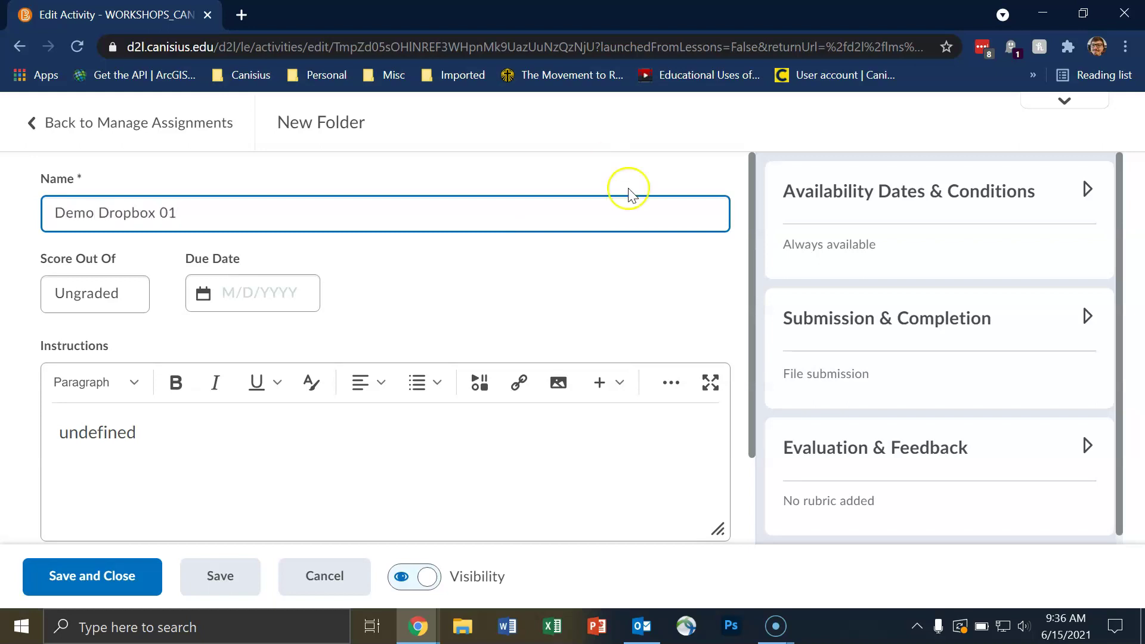
- Set the folder's score to 20 points and review its In Grades options
{"action": "left_click", "coordinate": [103, 294]}
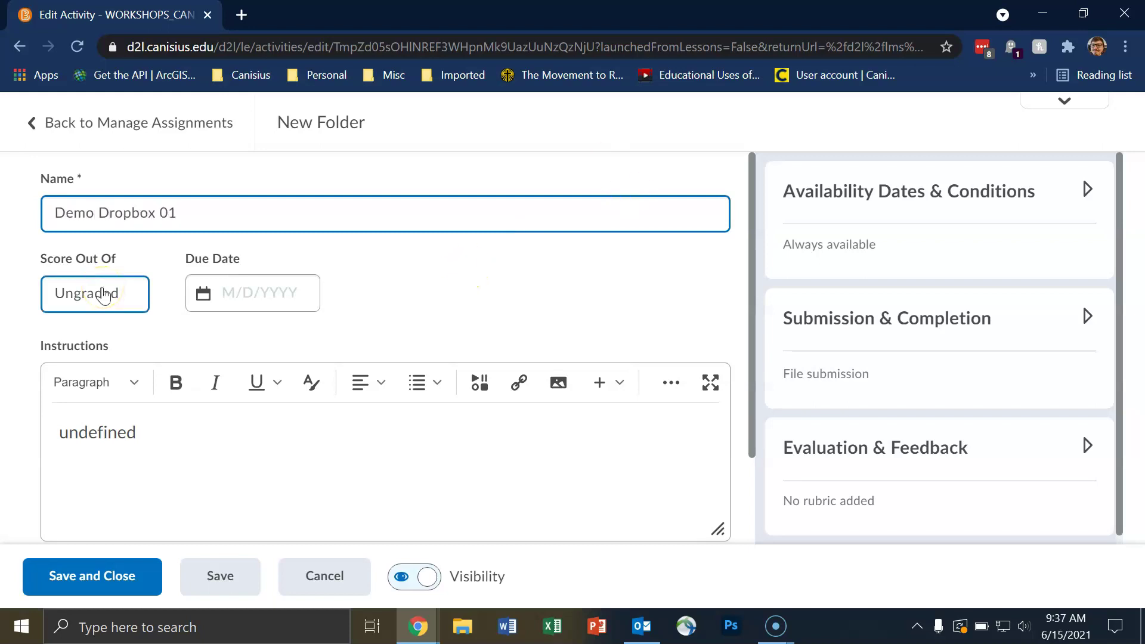
{"action": "left_click", "coordinate": [100, 301]}
{"action": "left_click", "coordinate": [99, 299]}
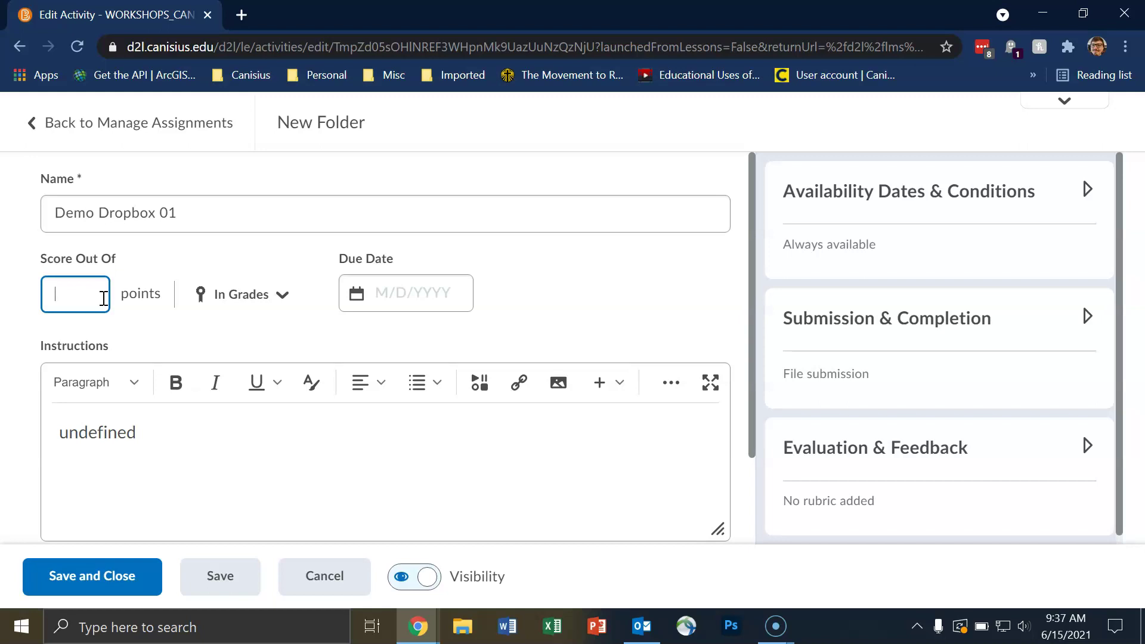
{"action": "type", "text": "20"}
{"action": "left_click", "coordinate": [272, 313]}
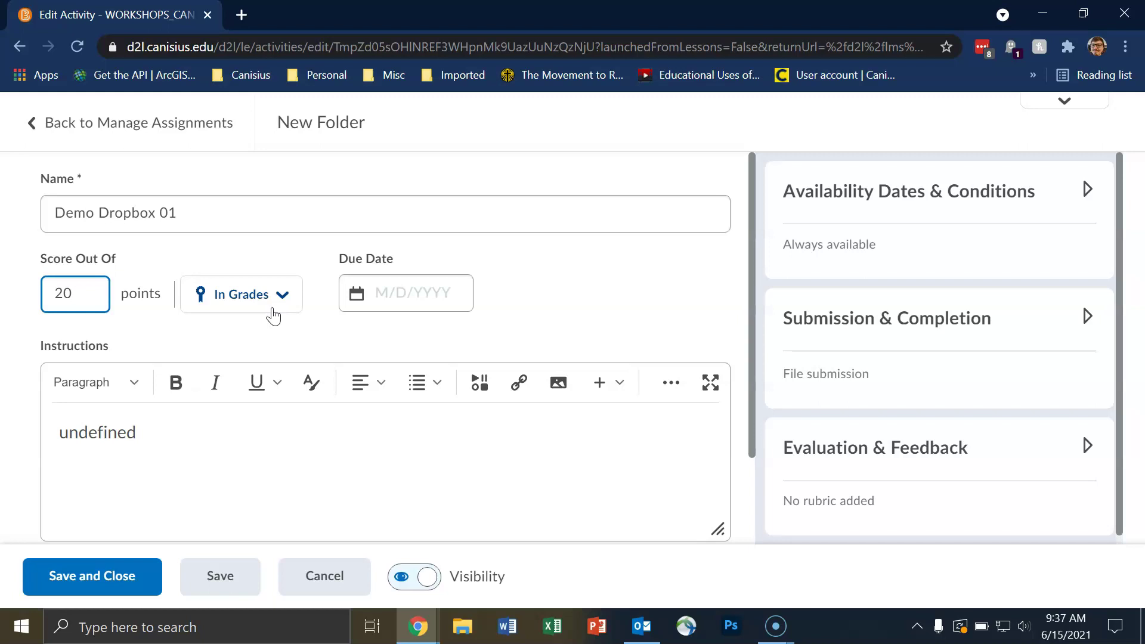
{"action": "left_click", "coordinate": [273, 314]}
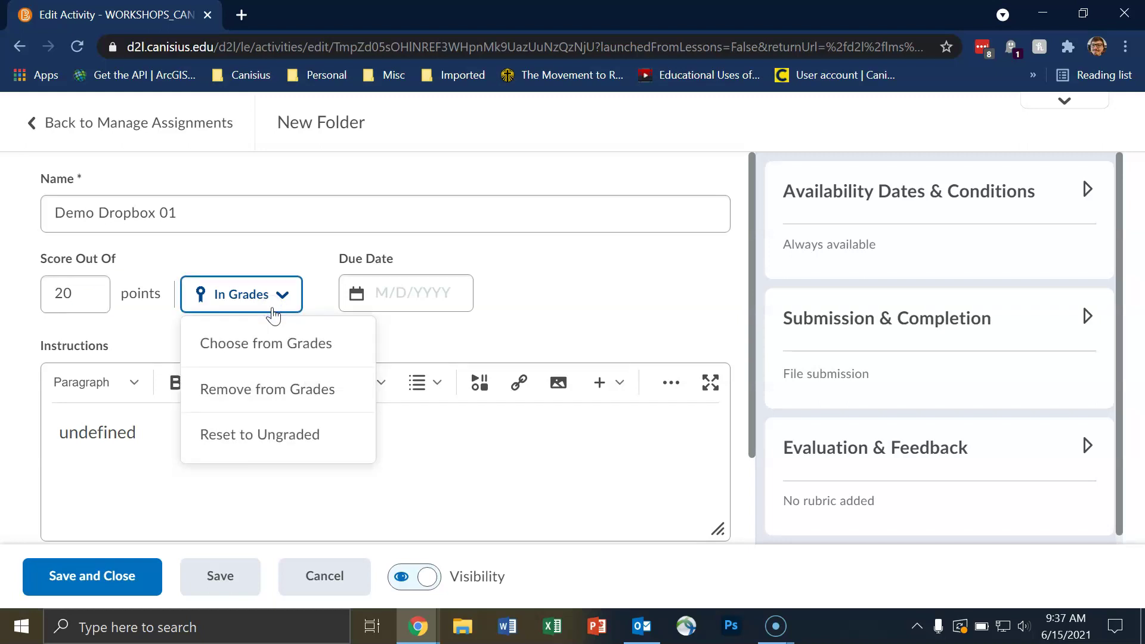
{"action": "left_click", "coordinate": [219, 294]}
{"action": "left_click", "coordinate": [291, 357]}
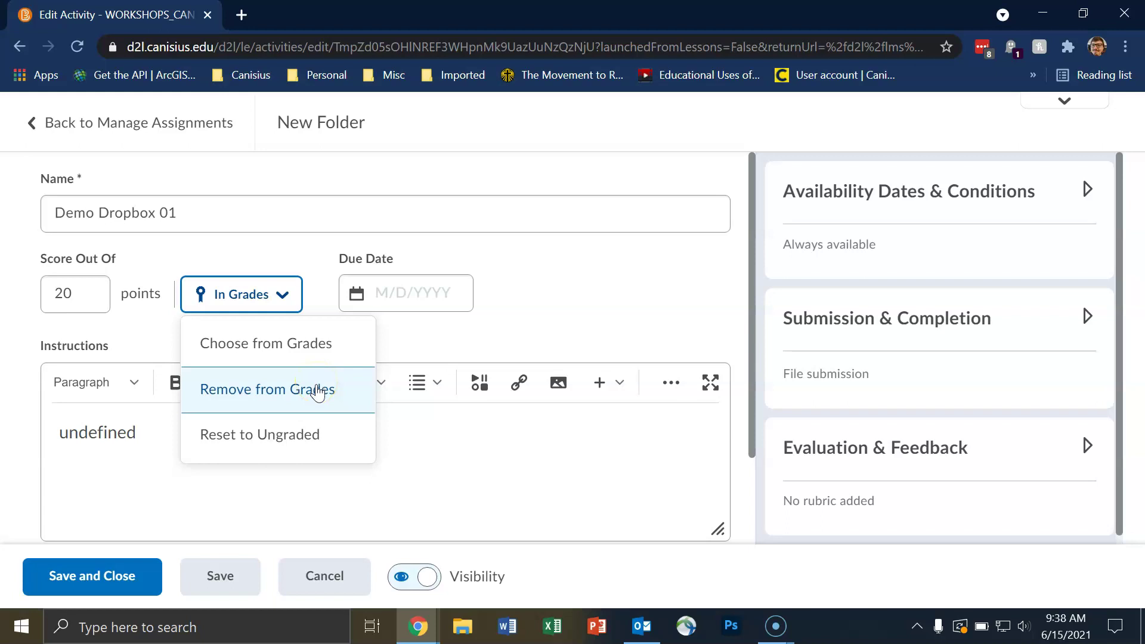
{"action": "left_click", "coordinate": [326, 439]}
- Set the folder's due date to 6/22/2021
{"action": "left_click", "coordinate": [457, 290]}
{"action": "left_click", "coordinate": [456, 291]}
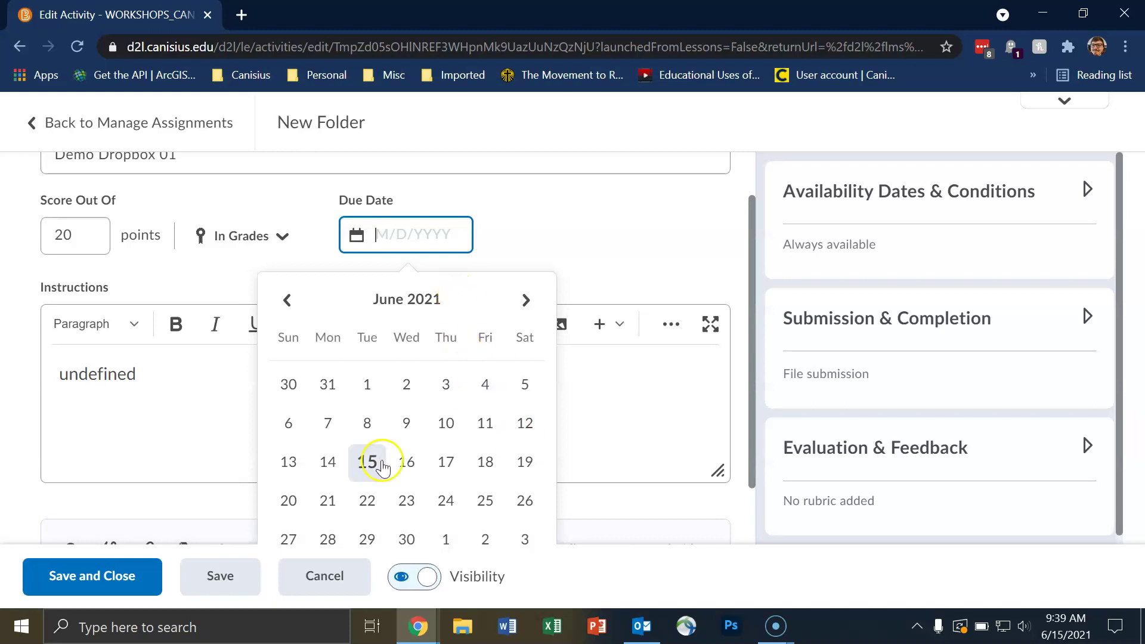
{"action": "left_click", "coordinate": [367, 501]}
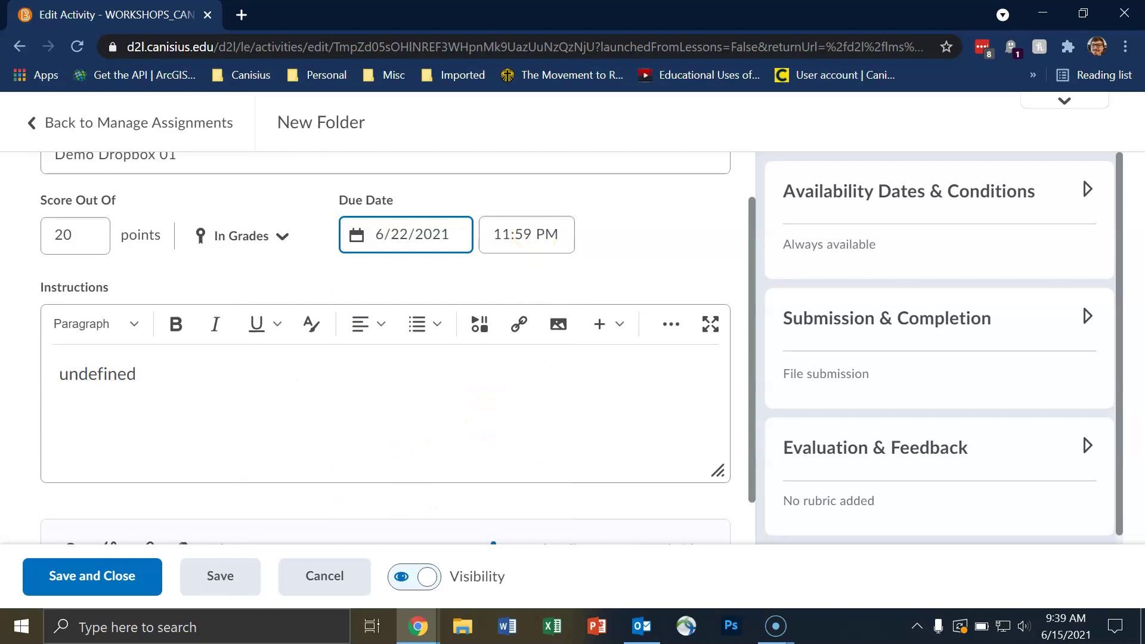
- Replace the placeholder text in the instructions with "Lorem Ipsum dolor"
{"action": "left_click", "coordinate": [178, 428]}
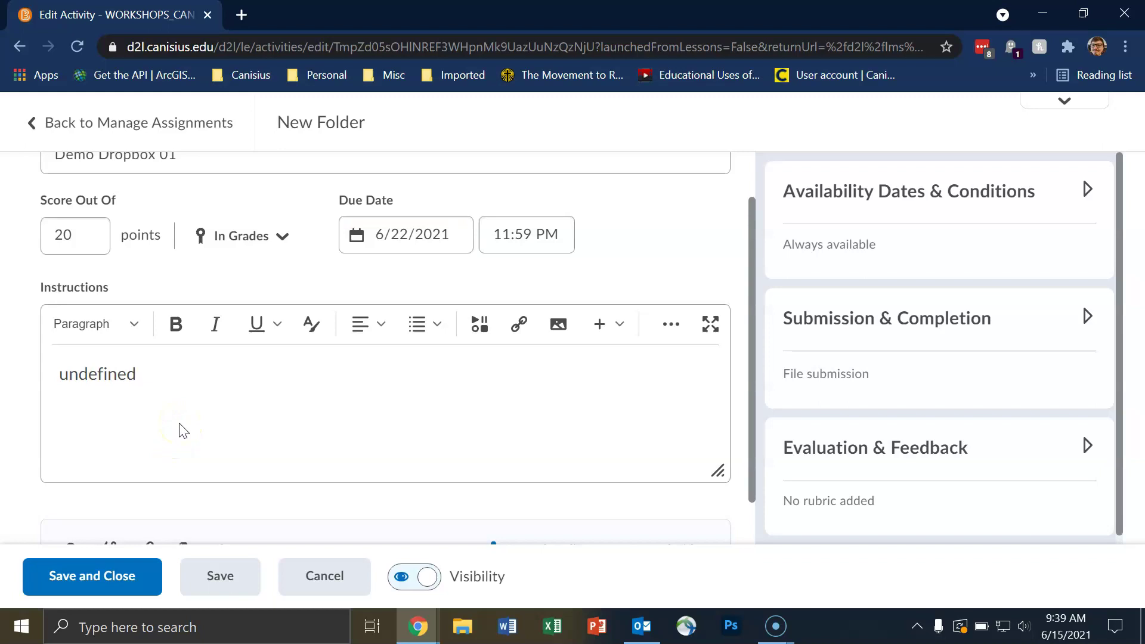
{"action": "scroll", "coordinate": [332, 450], "scroll_direction": "down", "scroll_amount": 1}
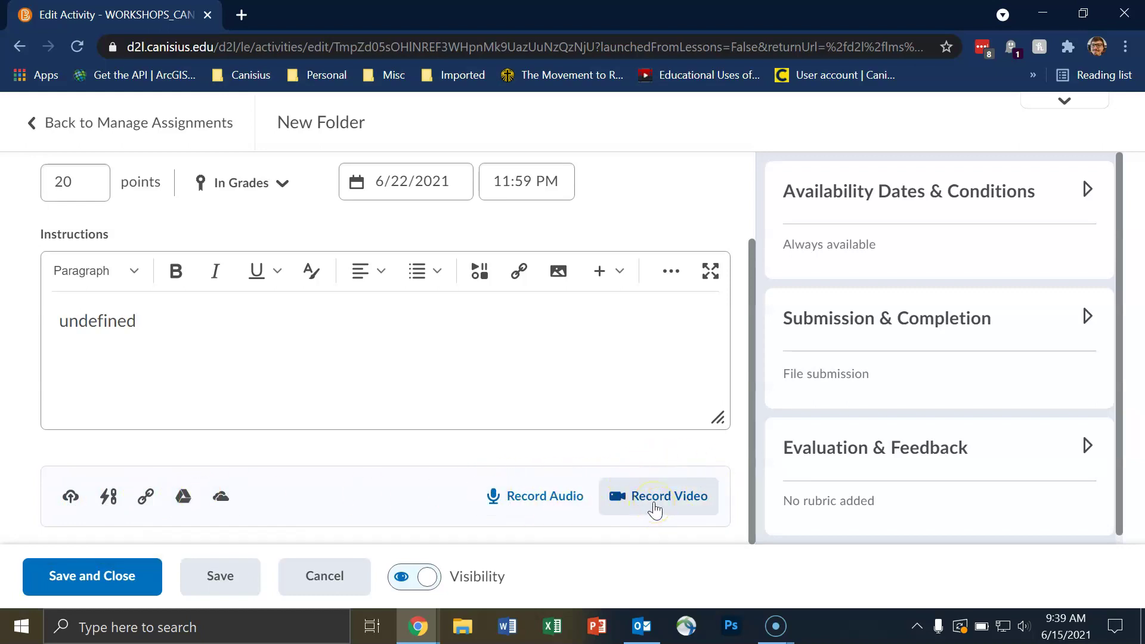
{"action": "double_click", "coordinate": [102, 318]}
{"action": "key", "text": "BackSpace"}
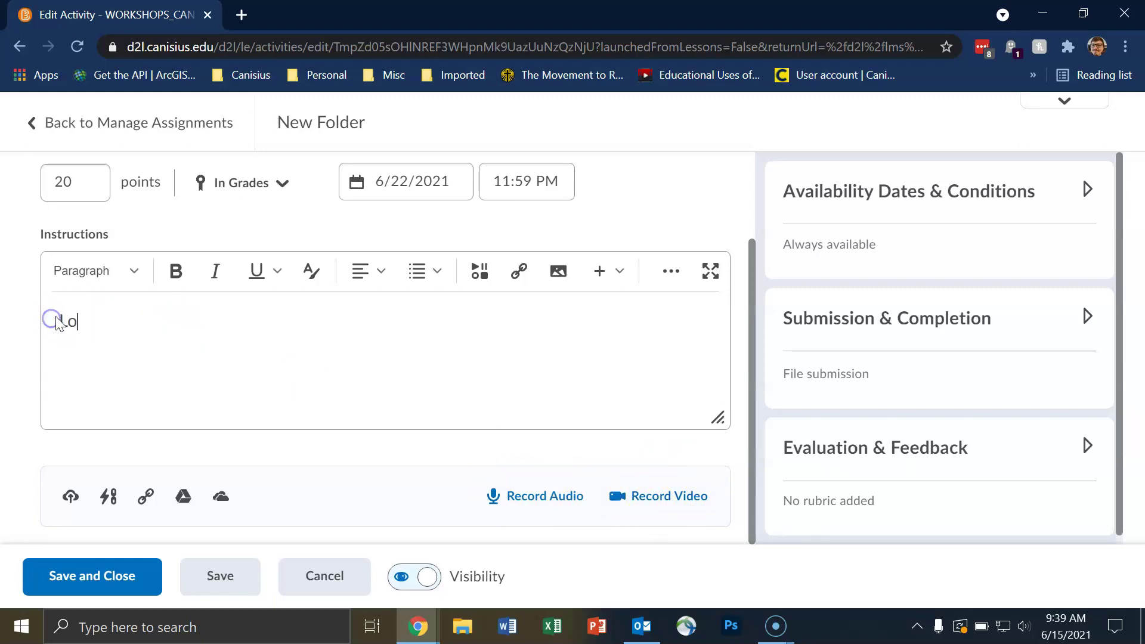
{"action": "type", "text": "Lorem Ipsum dolor"}
{"action": "left_click", "coordinate": [157, 365]}
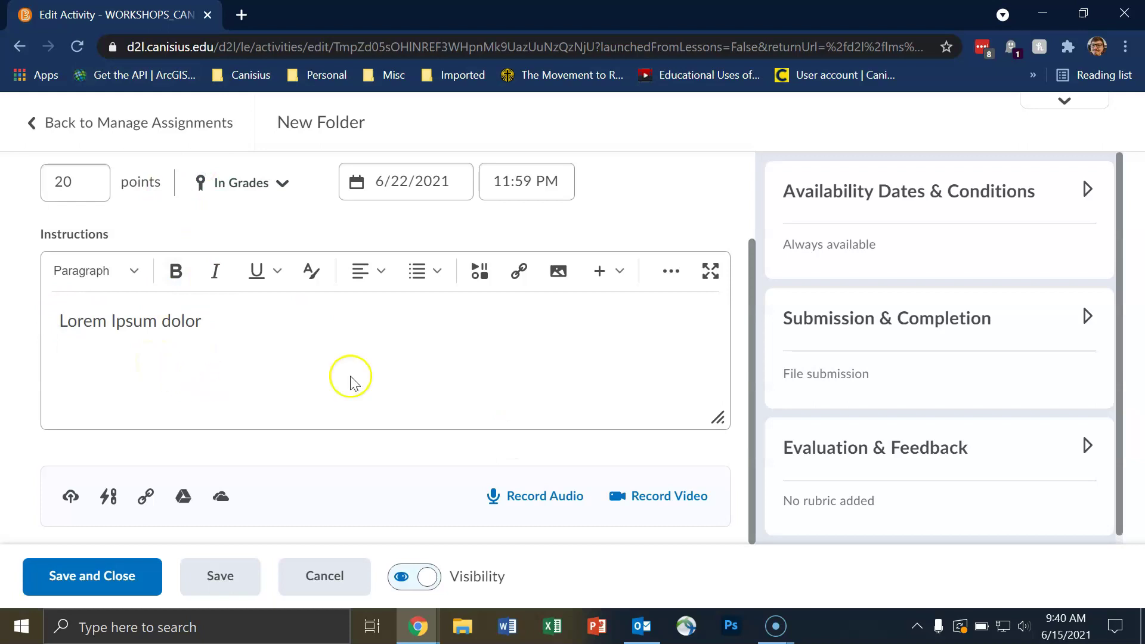
- Set the folder's availability to start on 6/15/2021 and end on 6/22/2021, and review the release condition and special access options
{"action": "left_click", "coordinate": [930, 199]}
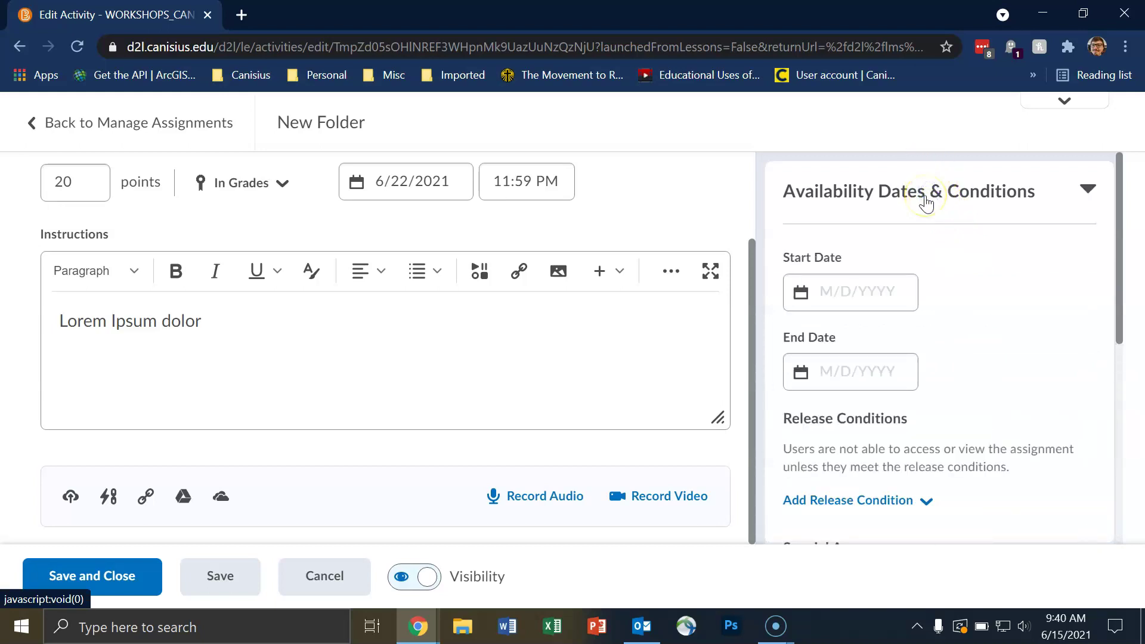
{"action": "left_click", "coordinate": [875, 294]}
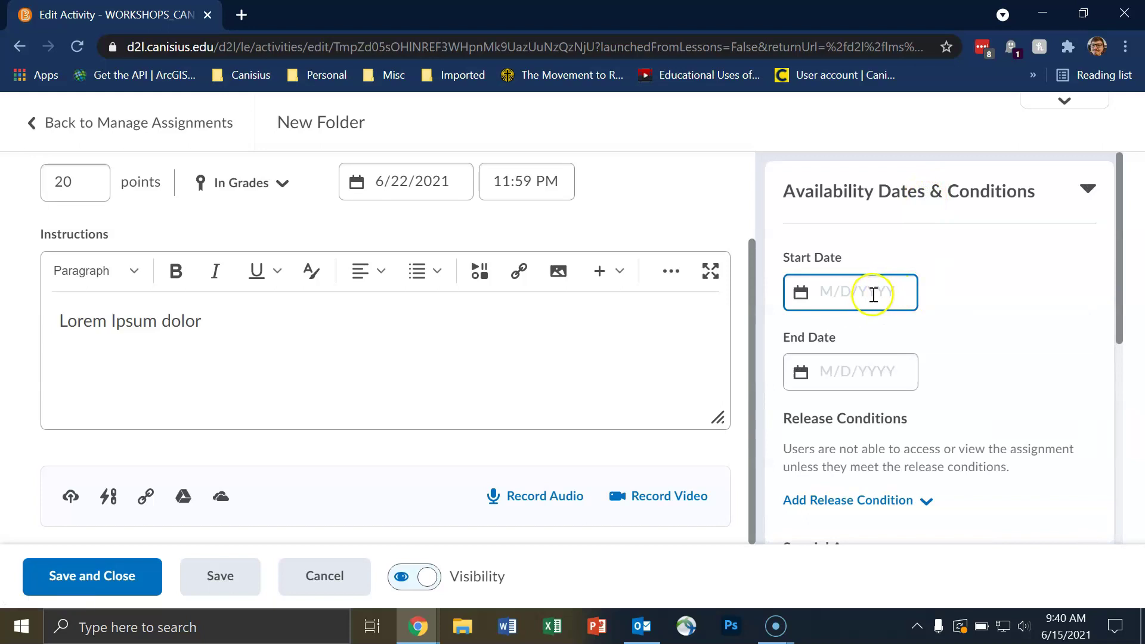
{"action": "left_click", "coordinate": [879, 359]}
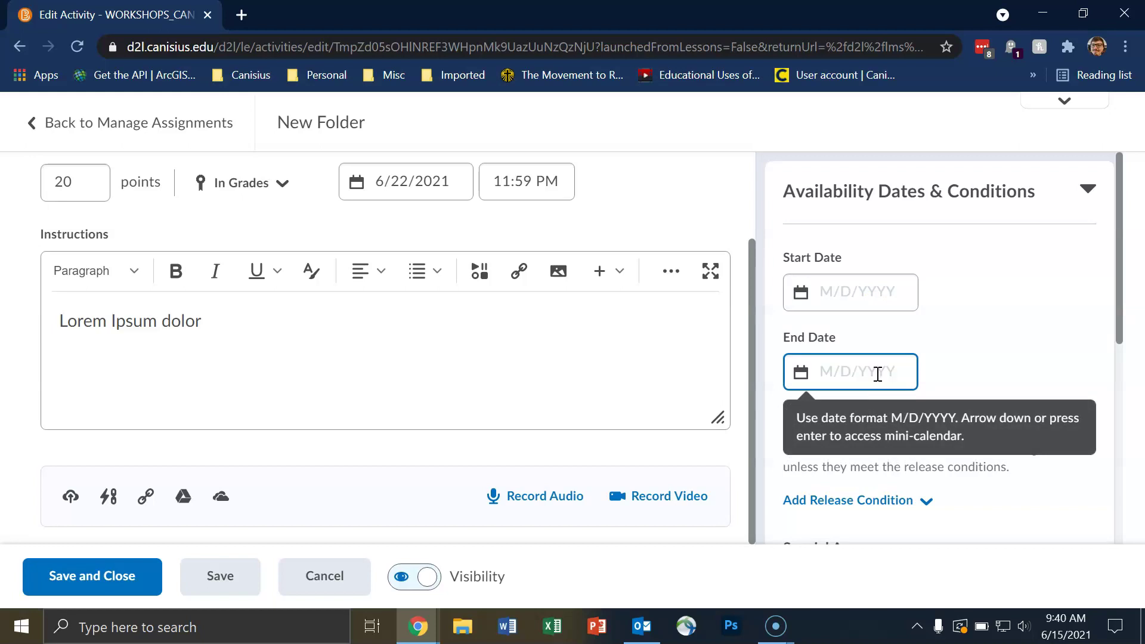
{"action": "left_click", "coordinate": [869, 296]}
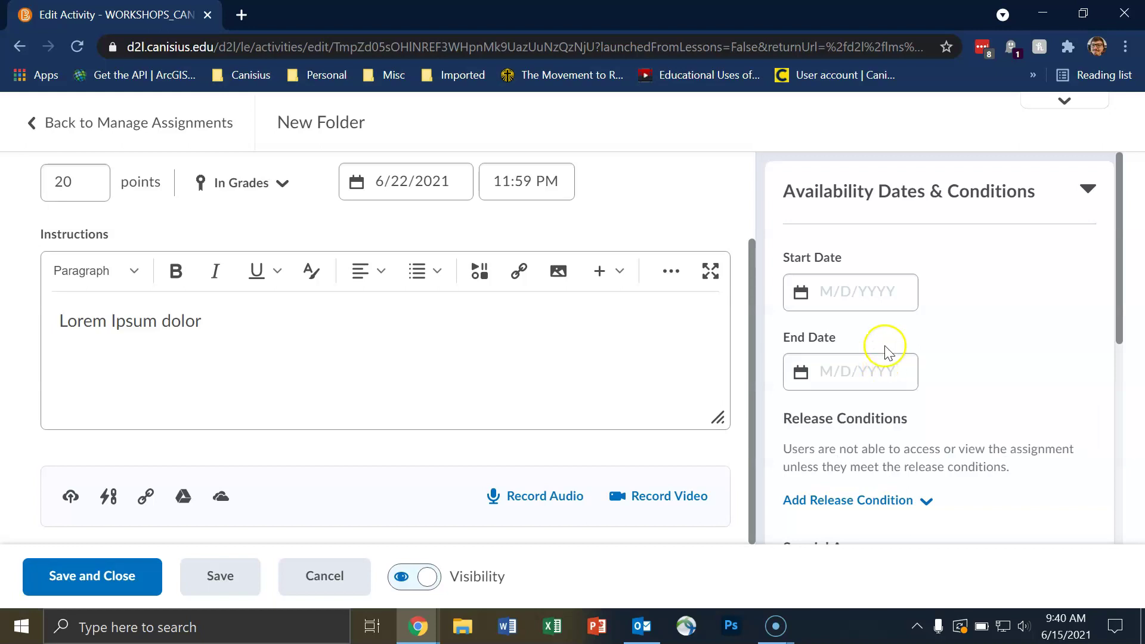
{"action": "left_click", "coordinate": [854, 450]}
{"action": "left_click", "coordinate": [859, 298]}
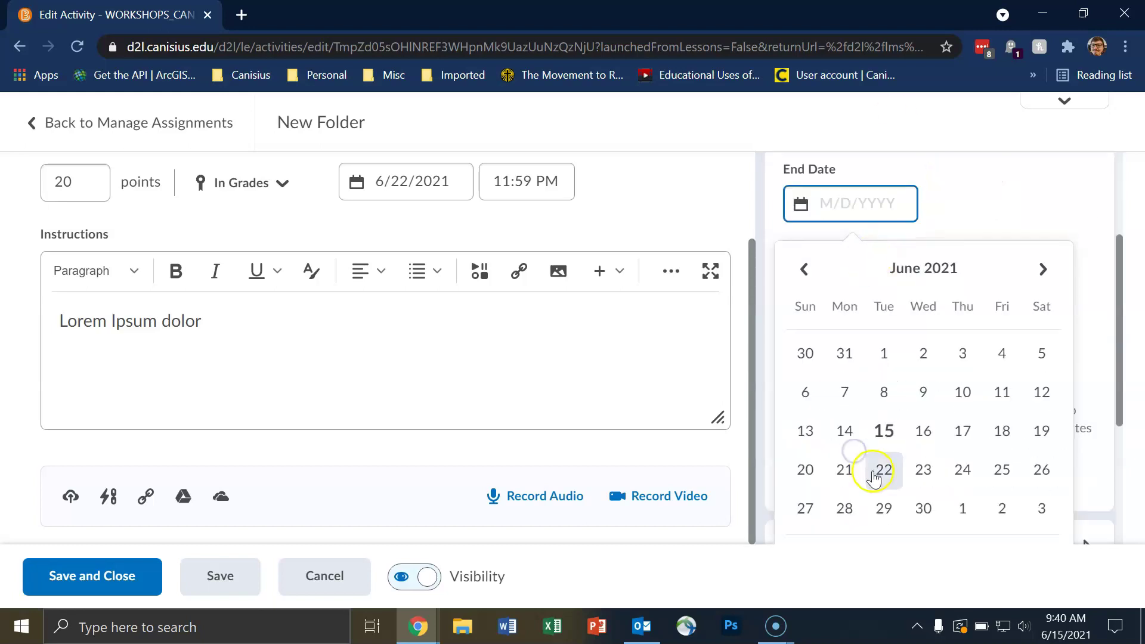
{"action": "left_click", "coordinate": [877, 471]}
{"action": "left_click", "coordinate": [974, 371]}
{"action": "scroll", "coordinate": [1102, 356], "scroll_direction": "down", "scroll_amount": 2}
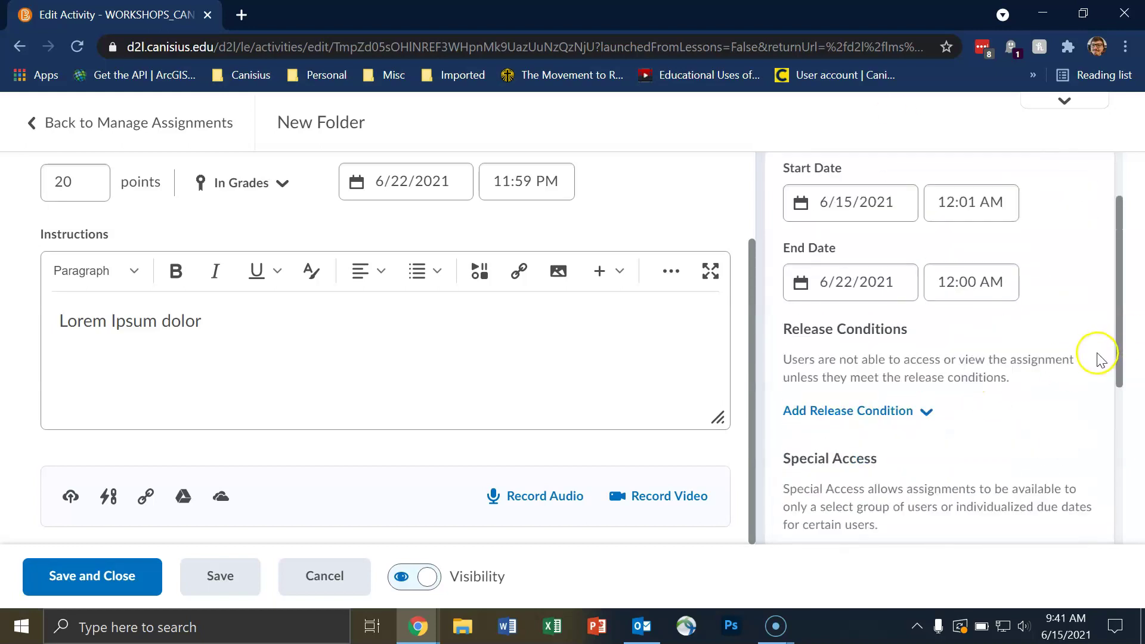
{"action": "scroll", "coordinate": [1066, 382], "scroll_direction": "down", "scroll_amount": 2}
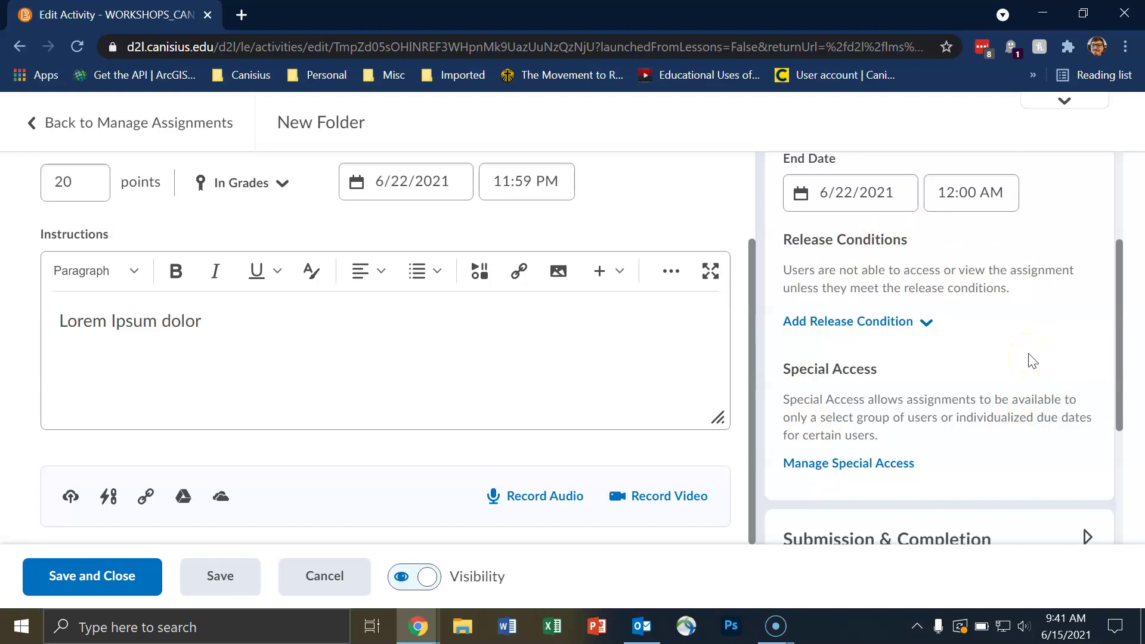
{"action": "scroll", "coordinate": [1038, 362], "scroll_direction": "down", "scroll_amount": 2}
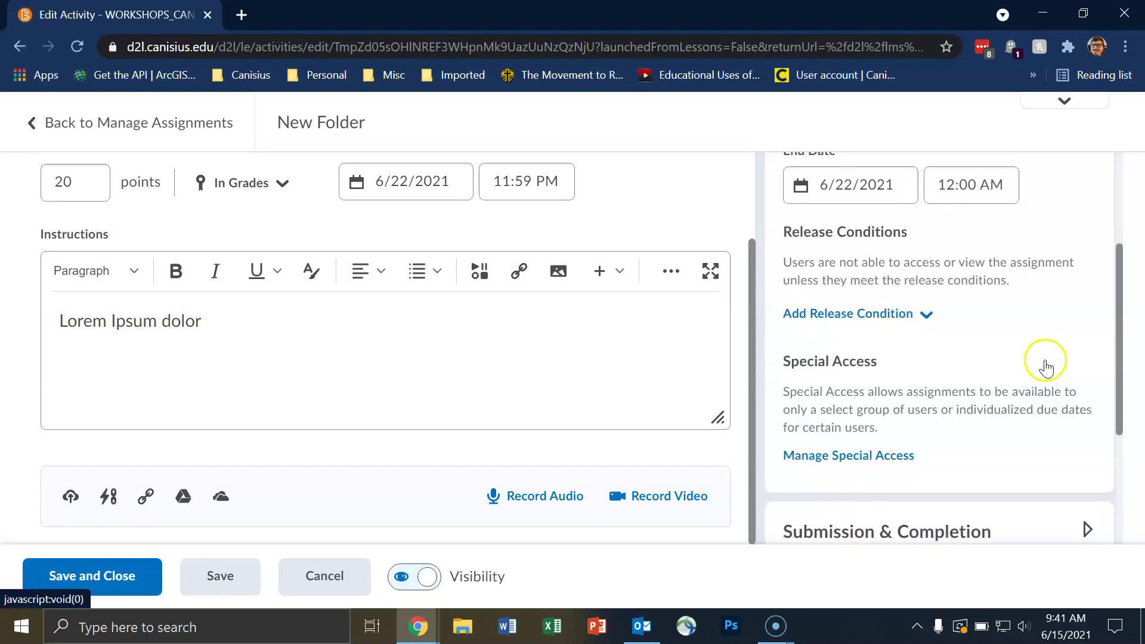
{"action": "scroll", "coordinate": [1014, 328], "scroll_direction": "up", "scroll_amount": 5}
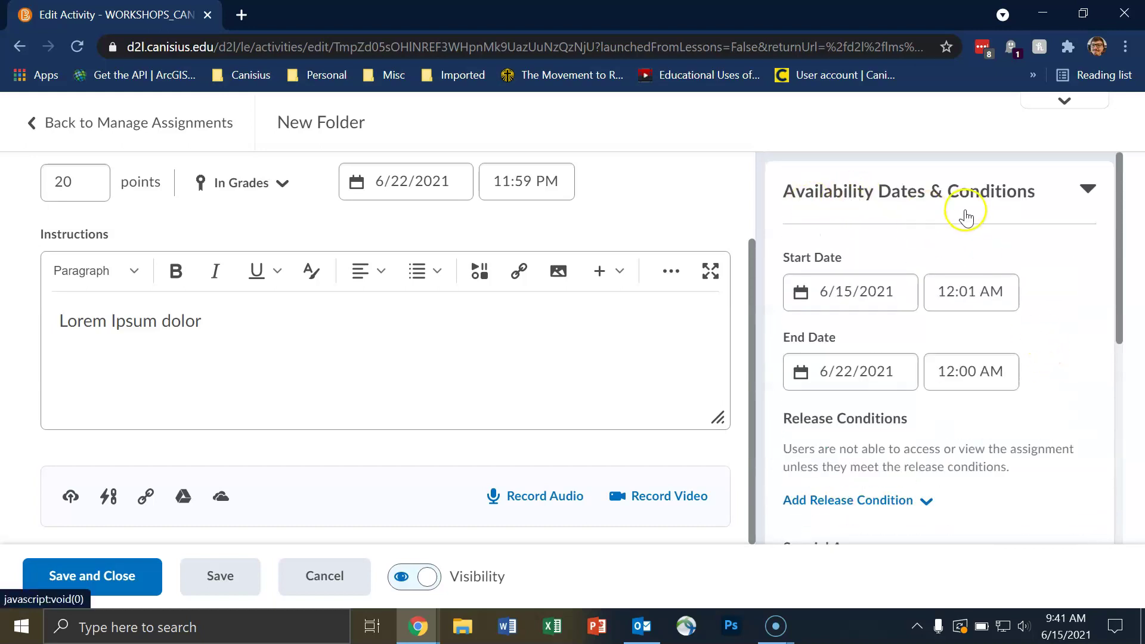
{"action": "left_click", "coordinate": [1003, 190]}
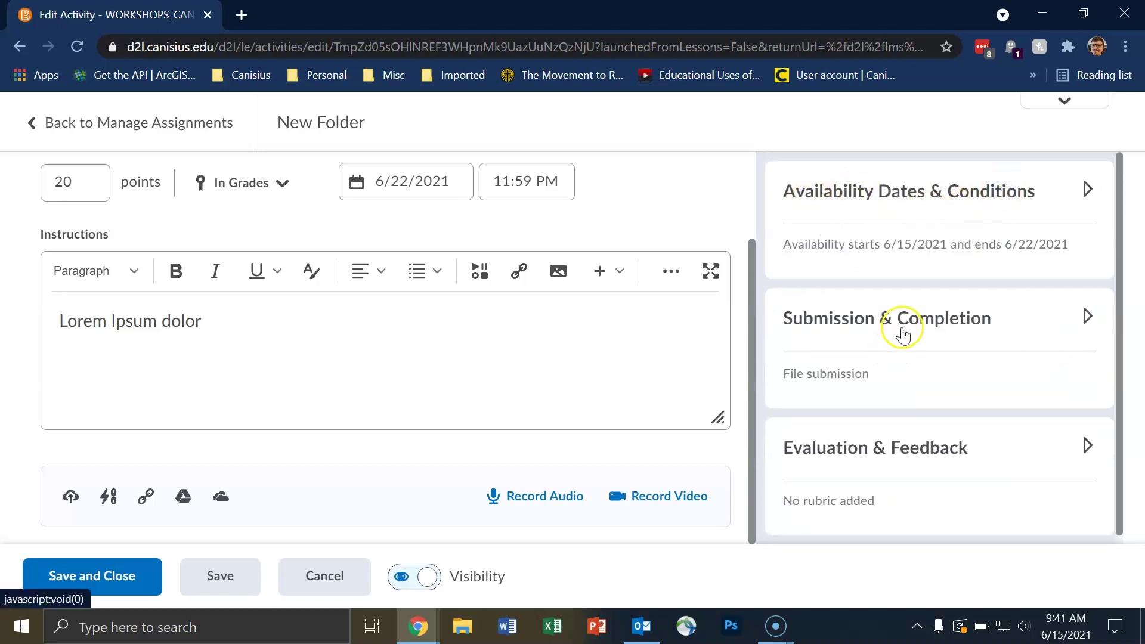
- Examine the Submission & Completion settings, covering assignment type, submission type, files allowed, submissions kept and notification email
{"action": "left_click", "coordinate": [904, 336]}
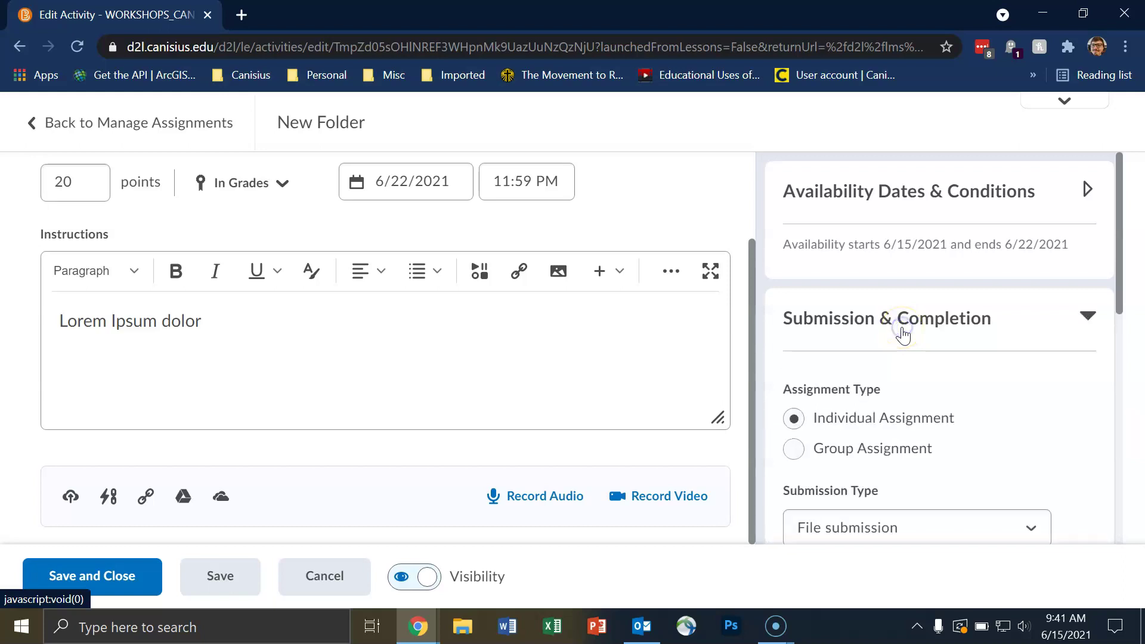
{"action": "scroll", "coordinate": [1052, 389], "scroll_direction": "down", "scroll_amount": 3}
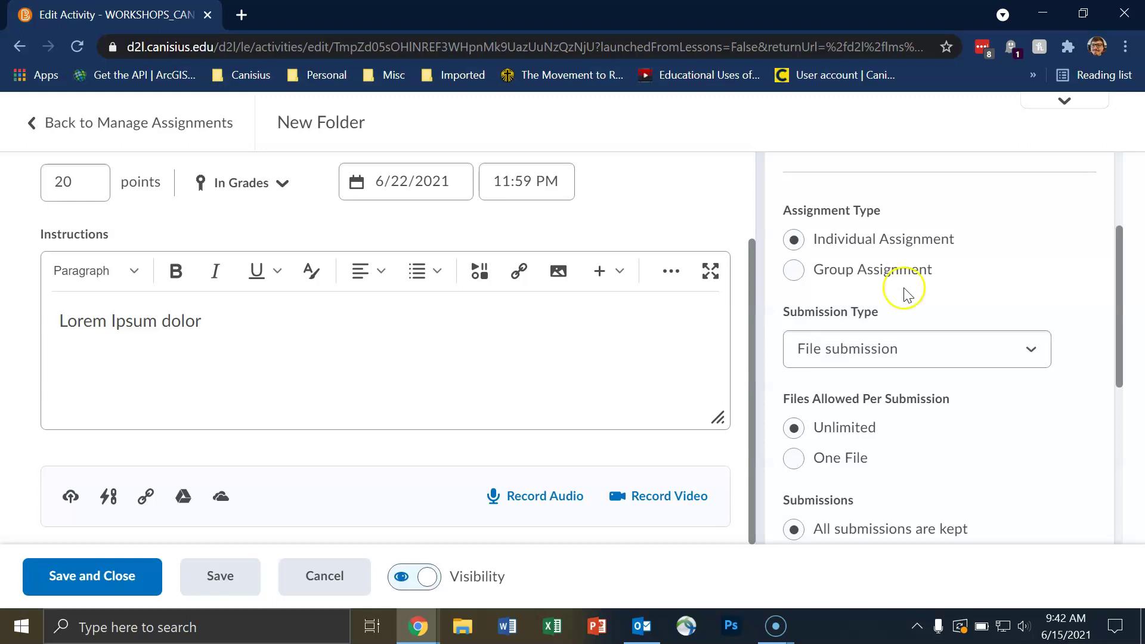
{"action": "scroll", "coordinate": [924, 375], "scroll_direction": "down", "scroll_amount": 1}
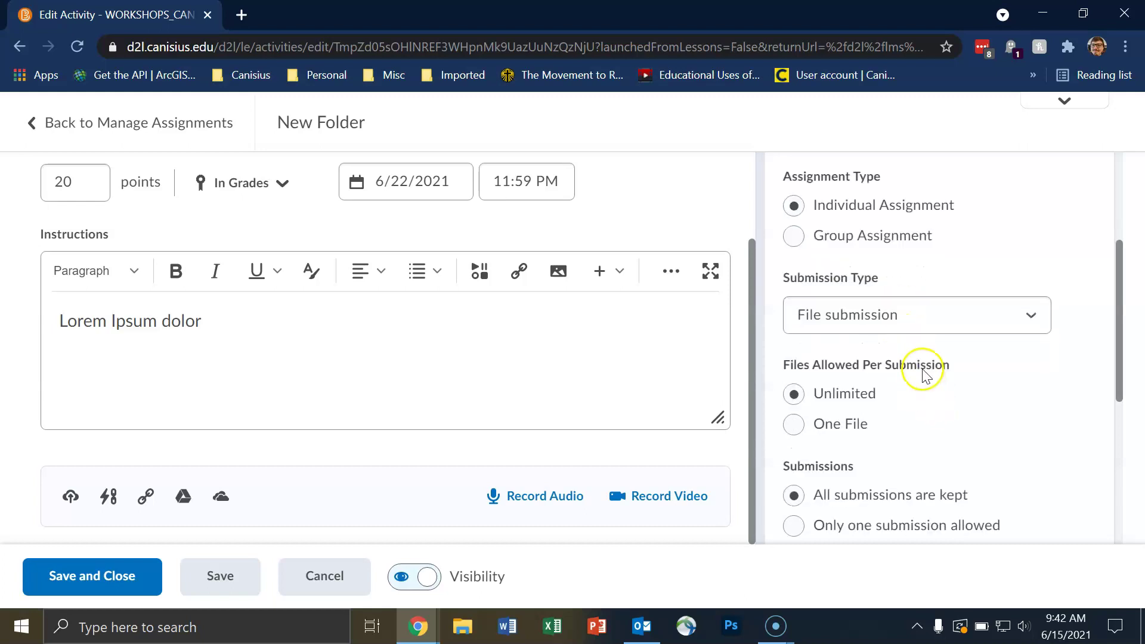
{"action": "scroll", "coordinate": [865, 268], "scroll_direction": "down", "scroll_amount": 1}
{"action": "scroll", "coordinate": [941, 312], "scroll_direction": "down", "scroll_amount": 1}
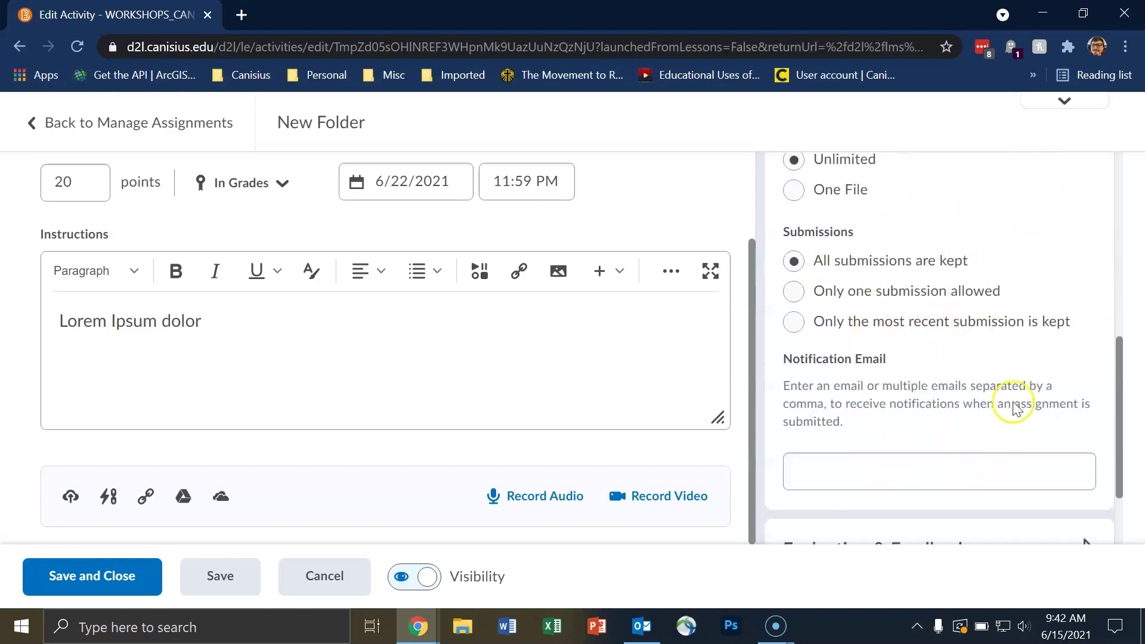
{"action": "scroll", "coordinate": [871, 412], "scroll_direction": "up", "scroll_amount": 3}
{"action": "left_click", "coordinate": [1019, 349]}
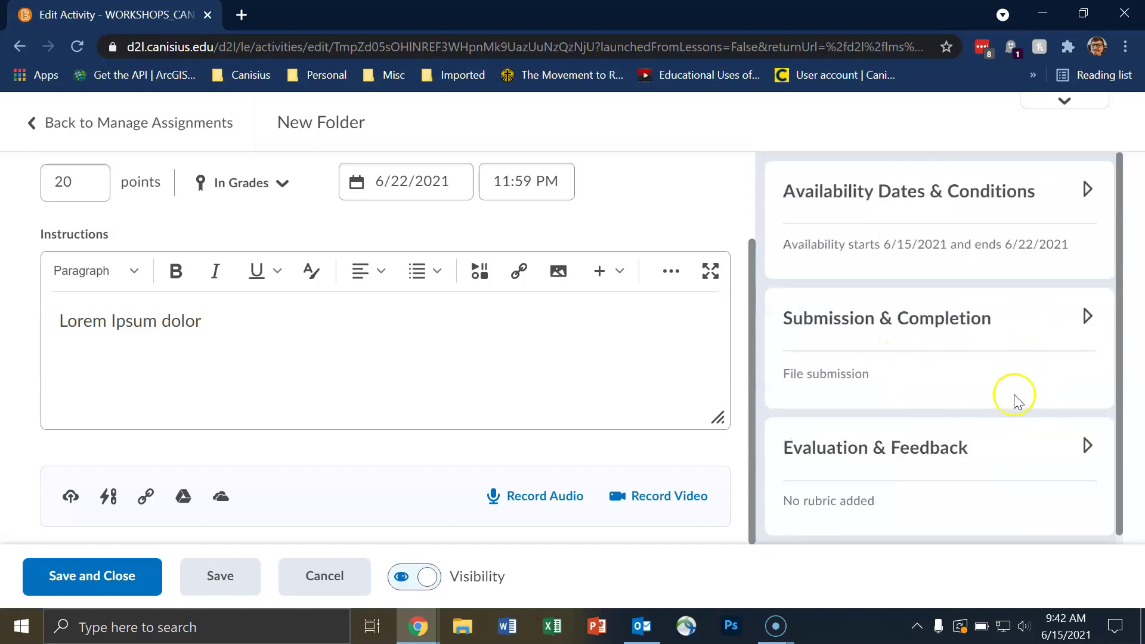
- Examine the Evaluation & Feedback settings, covering rubrics, learning objectives, annotation tools and Turnitin integration
{"action": "left_click", "coordinate": [906, 455]}
{"action": "scroll", "coordinate": [904, 450], "scroll_direction": "down", "scroll_amount": 3}
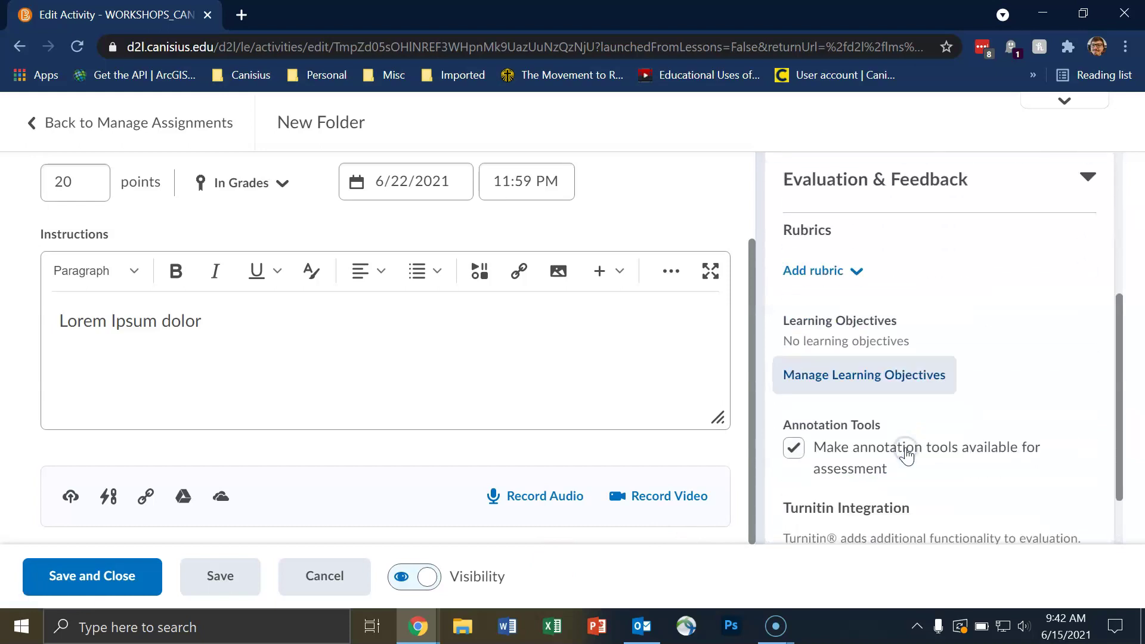
{"action": "scroll", "coordinate": [973, 439], "scroll_direction": "up", "scroll_amount": 1}
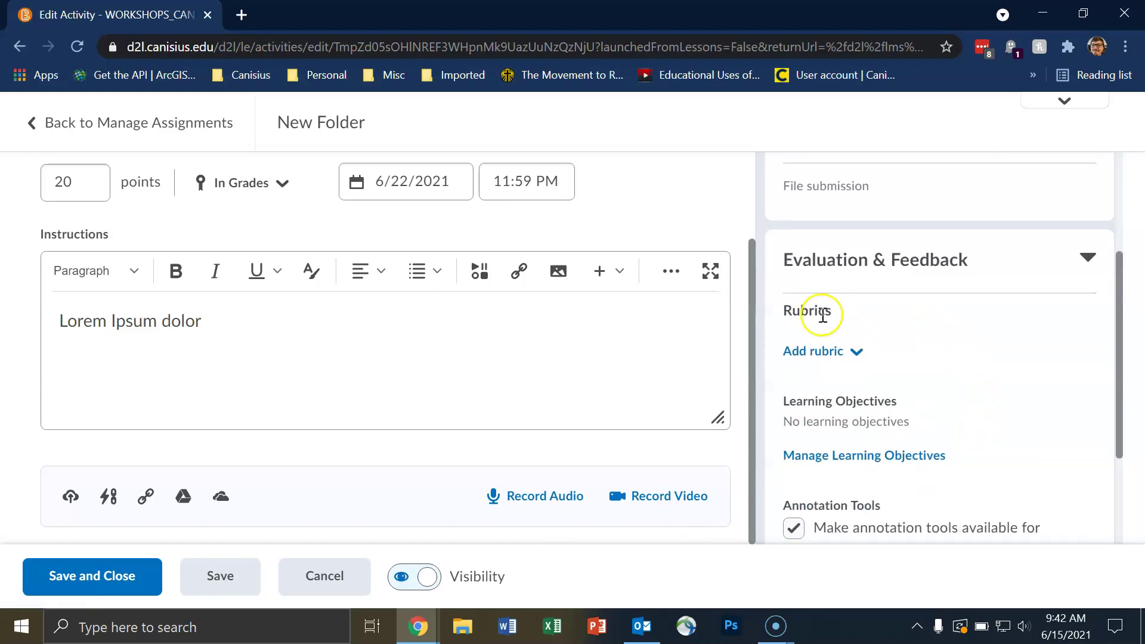
{"action": "scroll", "coordinate": [971, 366], "scroll_direction": "down", "scroll_amount": 3}
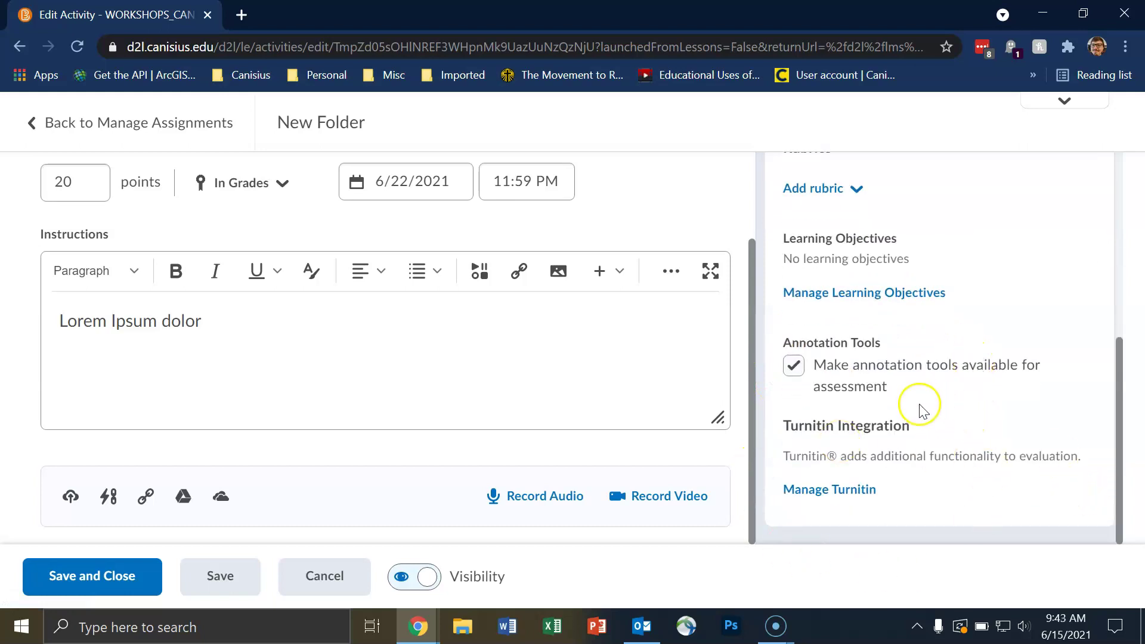
{"action": "scroll", "coordinate": [915, 402], "scroll_direction": "up", "scroll_amount": 2}
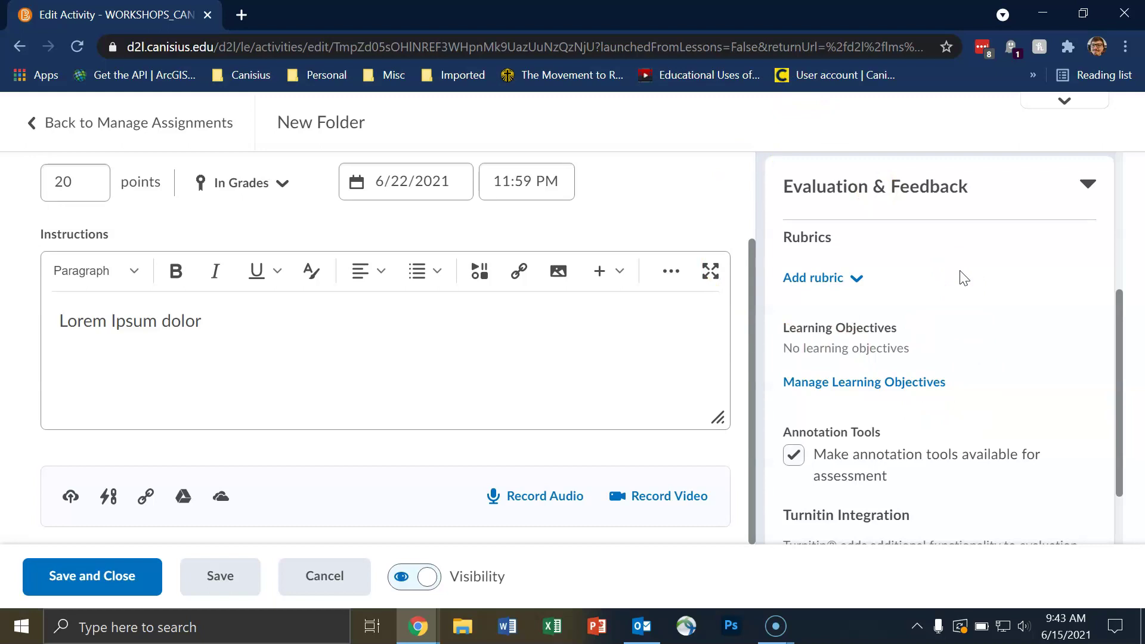
- Save the new dropbox folder and close its editing page
{"action": "left_click", "coordinate": [426, 585]}
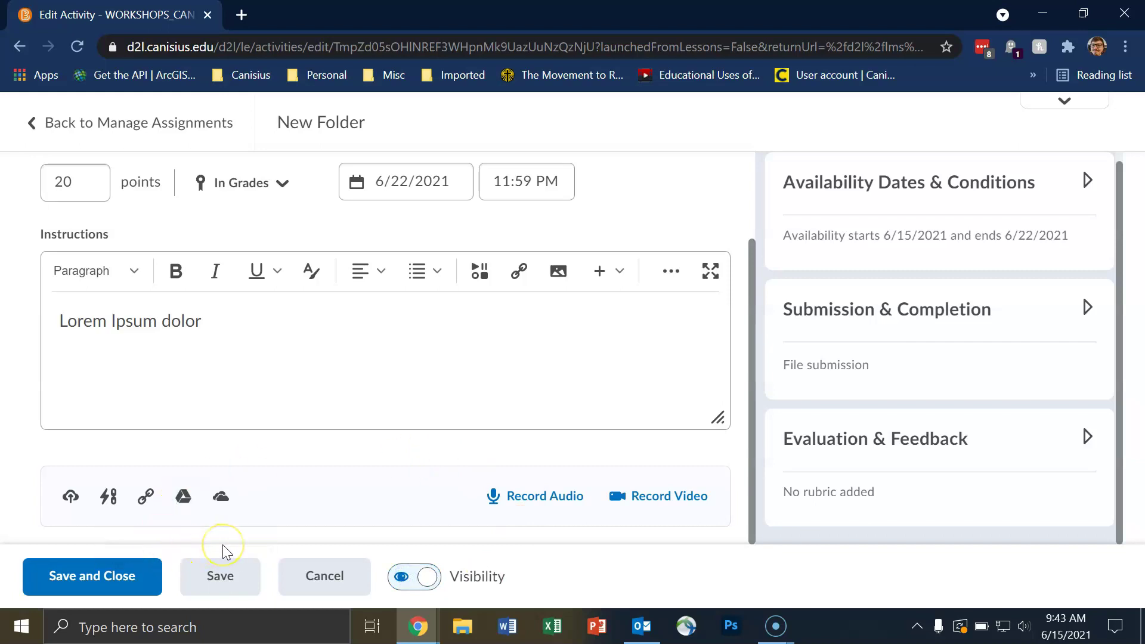
{"action": "left_click", "coordinate": [138, 582]}
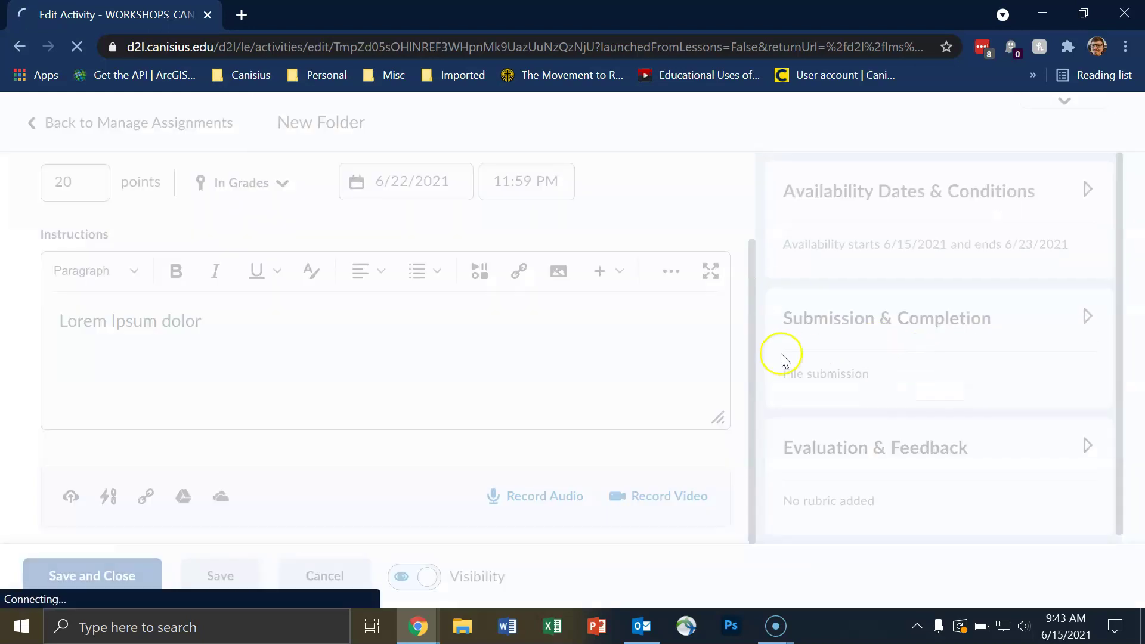